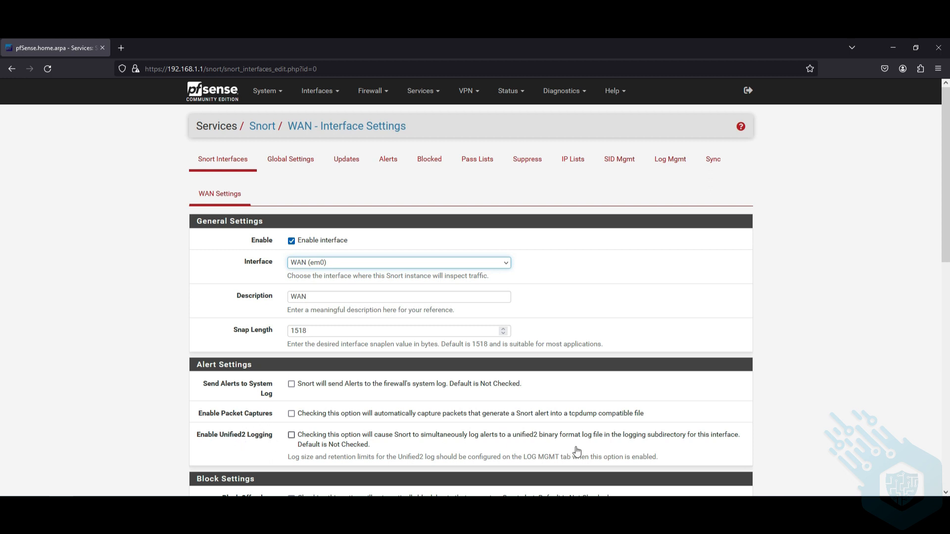
Save the WAN interface settings with the AC-BNFA search method, default networks and the default alert suppression list
{"action": "scroll", "coordinate": [732, 449], "scroll_direction": "down", "scroll_amount": 4}
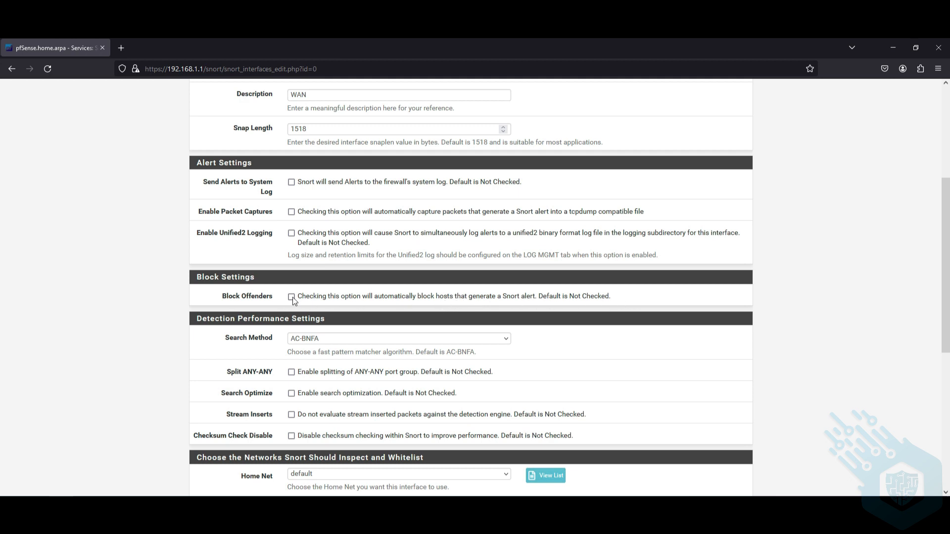
{"action": "scroll", "coordinate": [630, 298], "scroll_direction": "down", "scroll_amount": 2}
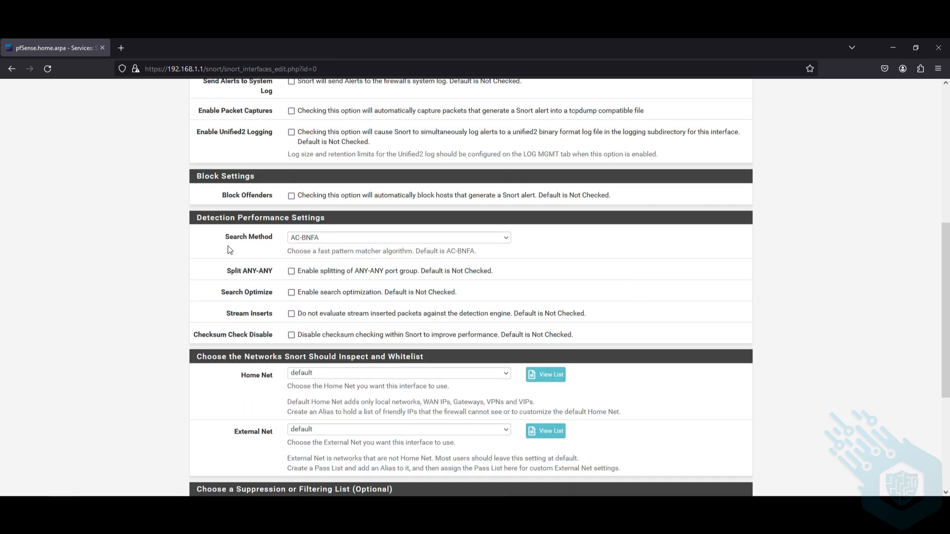
{"action": "left_click", "coordinate": [510, 240]}
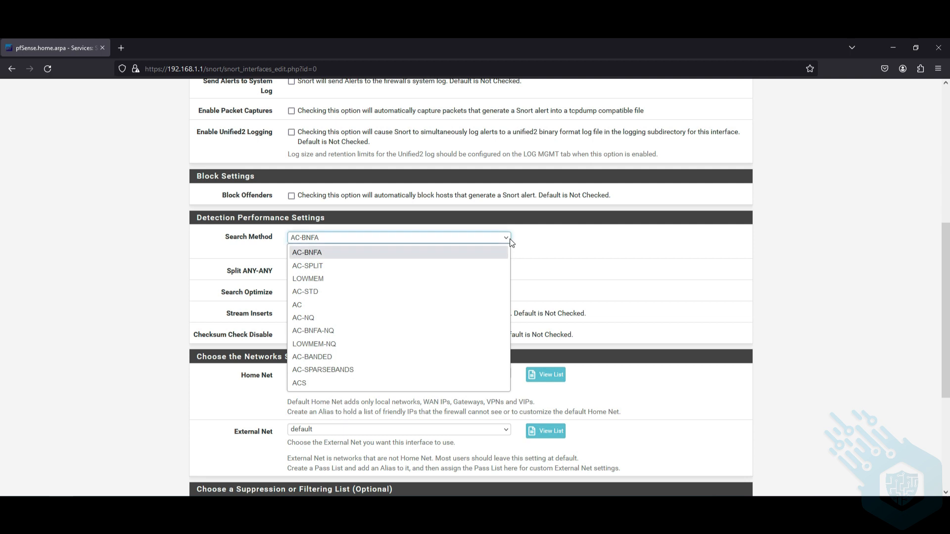
{"action": "left_click", "coordinate": [509, 238]}
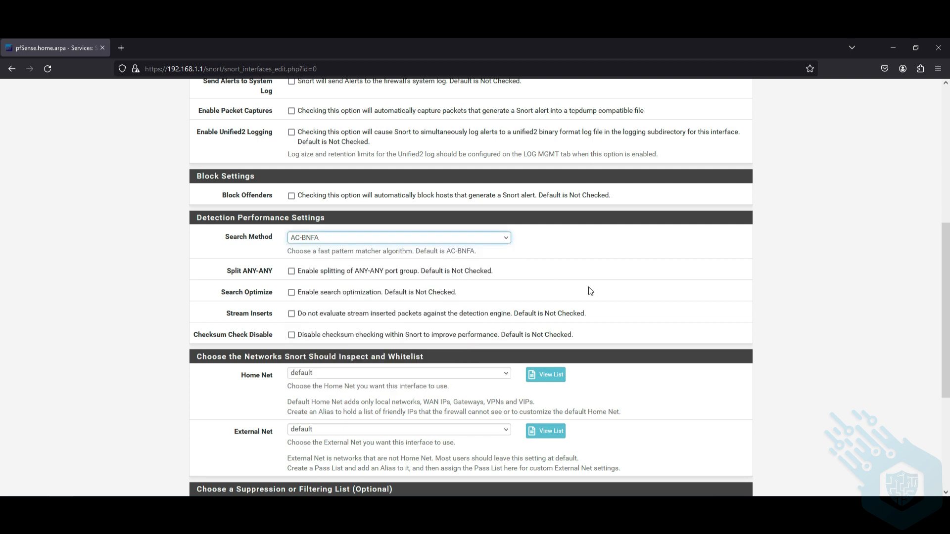
{"action": "scroll", "coordinate": [628, 326], "scroll_direction": "down", "scroll_amount": 1}
{"action": "scroll", "coordinate": [628, 327], "scroll_direction": "down", "scroll_amount": 2}
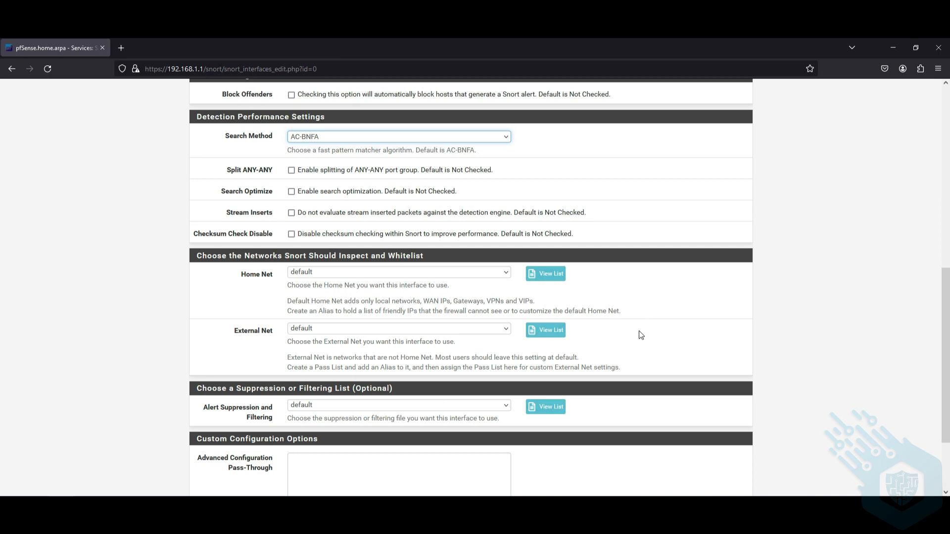
{"action": "scroll", "coordinate": [638, 332], "scroll_direction": "down", "scroll_amount": 2}
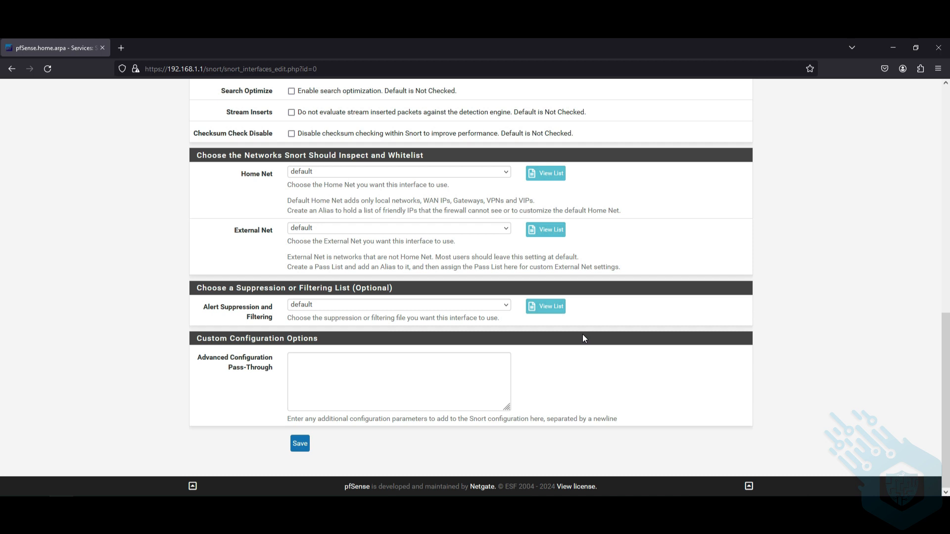
{"action": "left_click", "coordinate": [297, 453]}
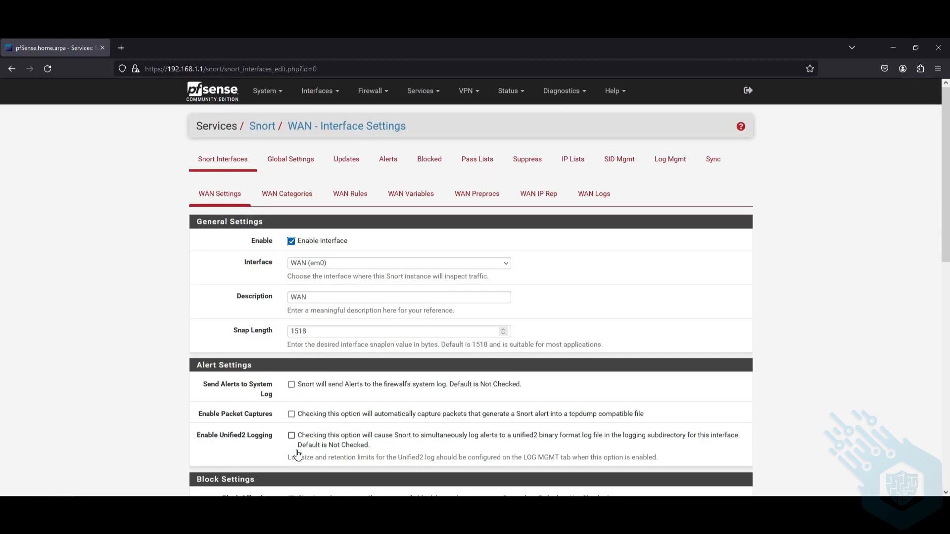
Enable the Snort VRT rules download in the global settings and paste the Snort Oinkmaster code
{"action": "left_click", "coordinate": [307, 204]}
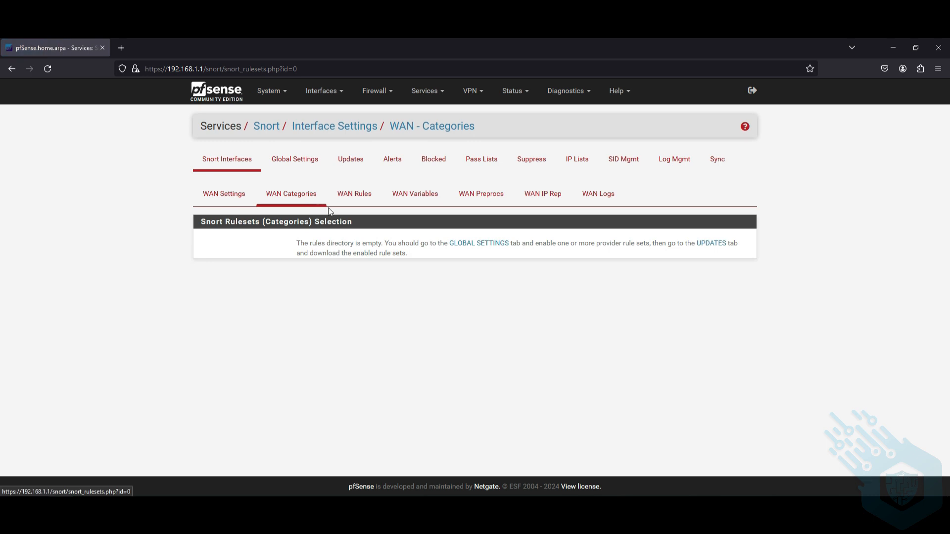
{"action": "left_click", "coordinate": [369, 206]}
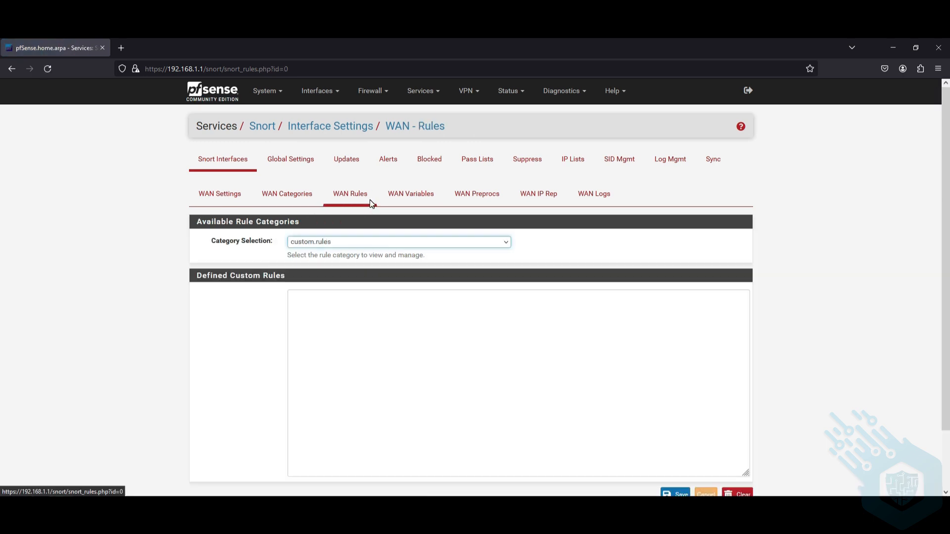
{"action": "left_click", "coordinate": [308, 171]}
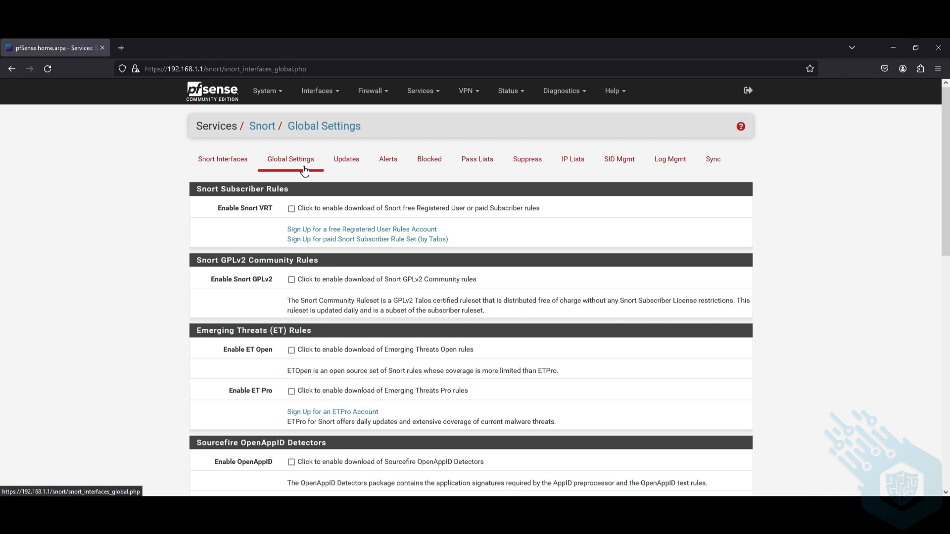
{"action": "left_click", "coordinate": [292, 208]}
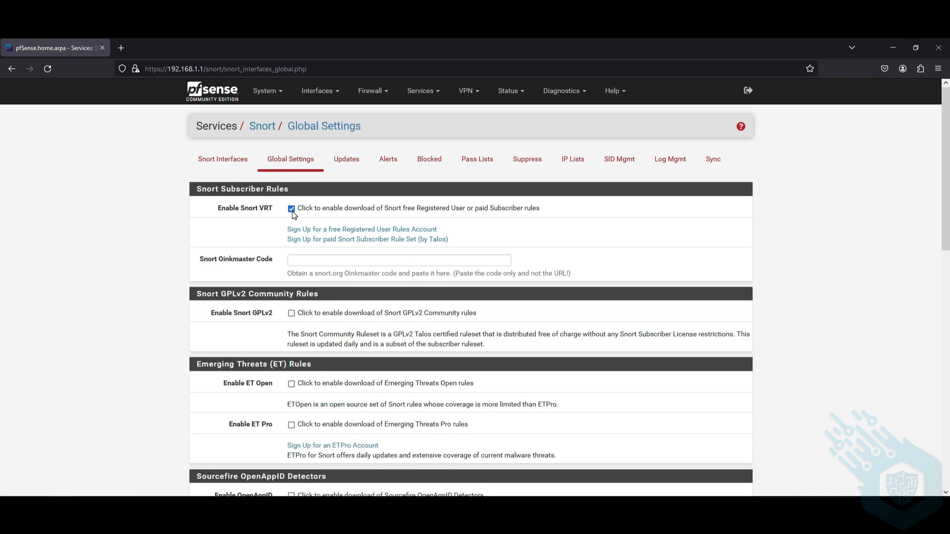
{"action": "left_click", "coordinate": [494, 260]}
{"action": "key", "text": "ctrl+v"}
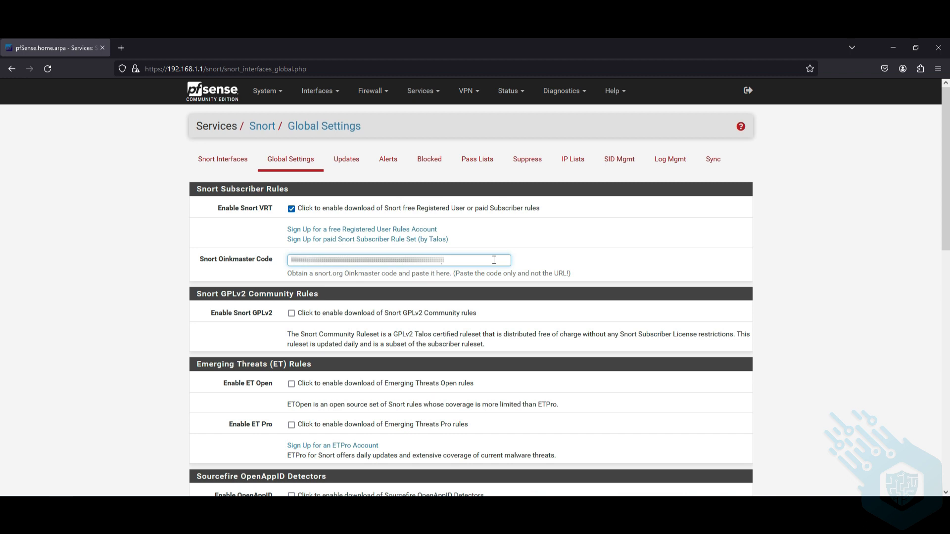
Enable downloads of the Snort GPLv2, ET Open, Sourcefire OpenAppID Detectors, AppID Open Text and FEODO Tracker Botnet C2 IP rules
{"action": "left_click", "coordinate": [291, 313]}
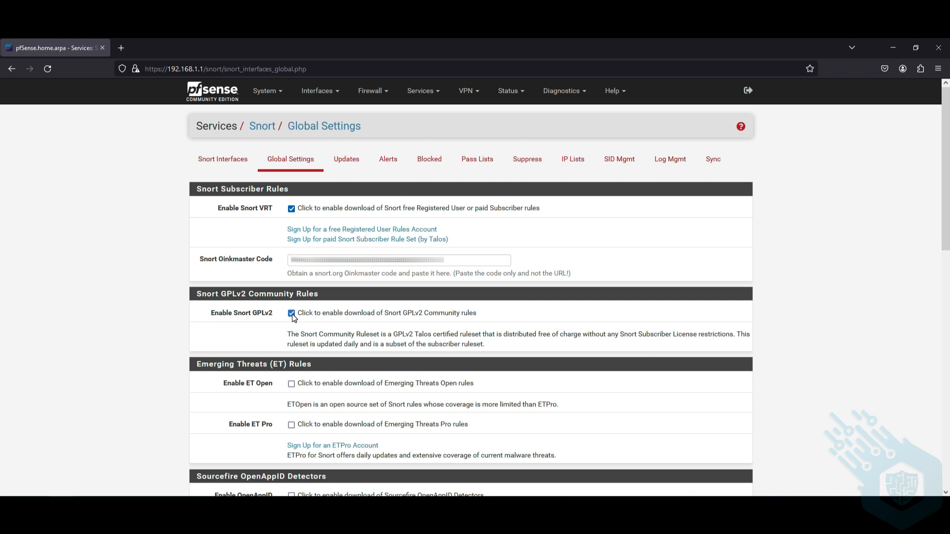
{"action": "left_click", "coordinate": [292, 384]}
{"action": "scroll", "coordinate": [812, 428], "scroll_direction": "down", "scroll_amount": 7}
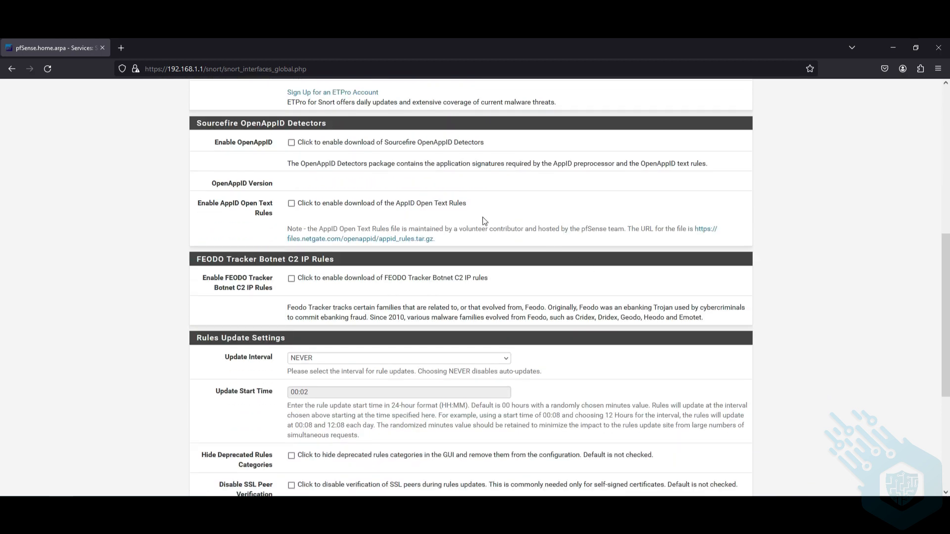
{"action": "left_click", "coordinate": [292, 143]}
{"action": "left_click", "coordinate": [292, 203]}
Set the rules update interval to 1 DAY and save the global settings
{"action": "left_click", "coordinate": [510, 362]}
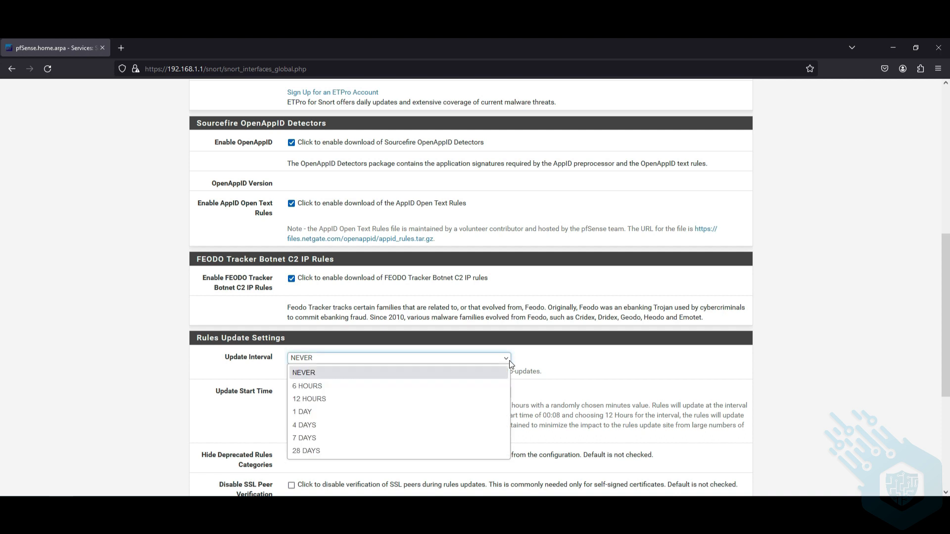
{"action": "left_click", "coordinate": [349, 412]}
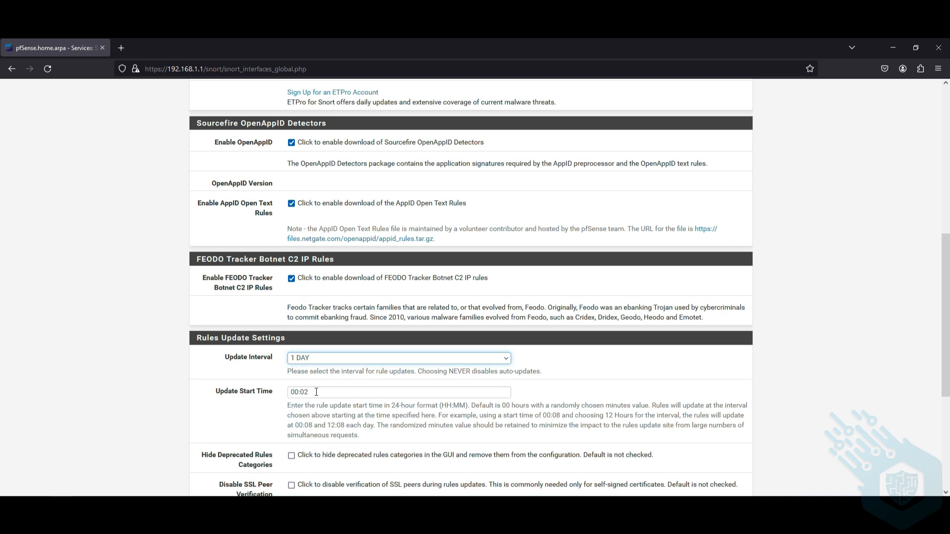
{"action": "scroll", "coordinate": [316, 392], "scroll_direction": "down", "scroll_amount": 5}
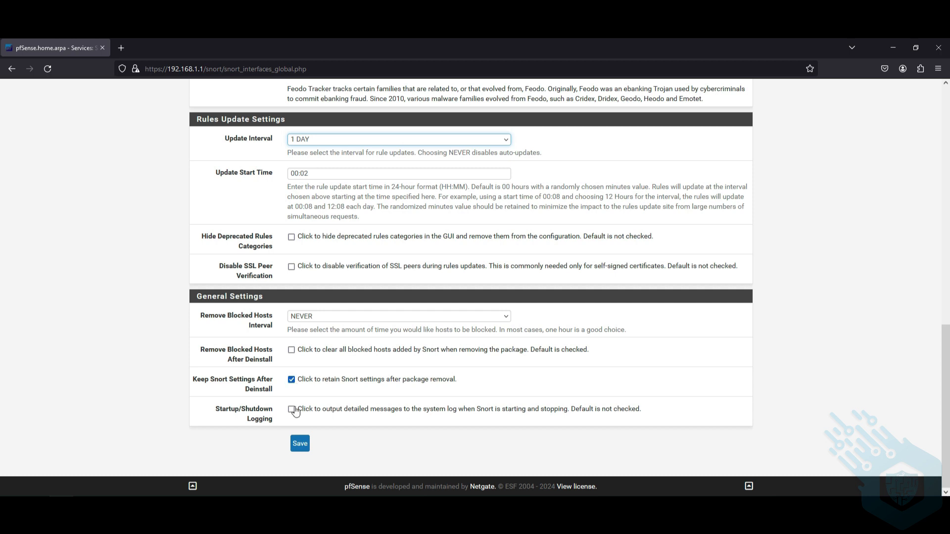
{"action": "left_click", "coordinate": [301, 444]}
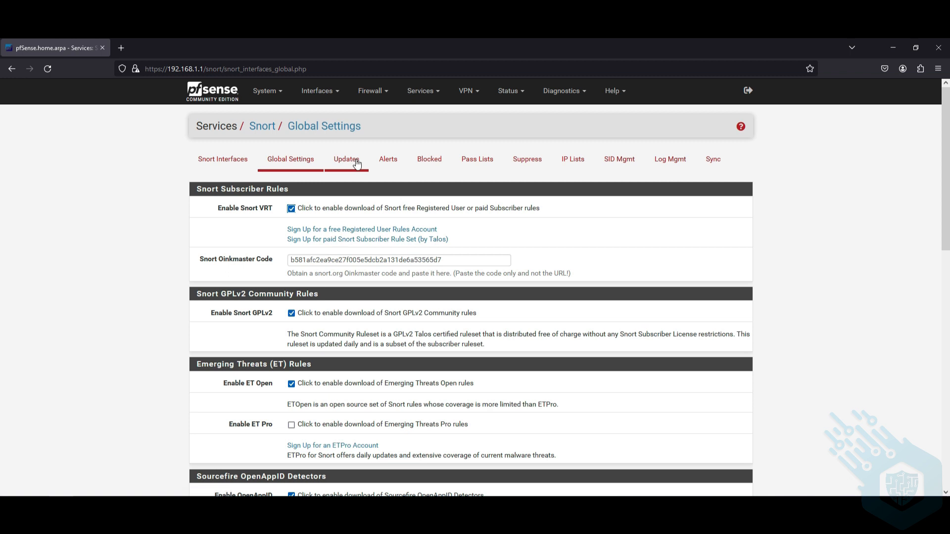
Run the rules update to download the enabled Snort rule sets
{"action": "left_click", "coordinate": [354, 162]}
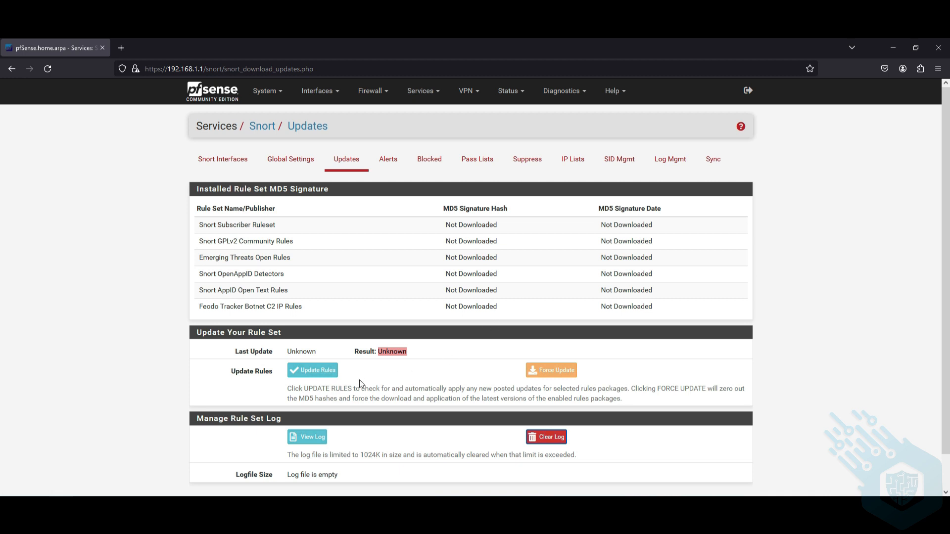
{"action": "left_click", "coordinate": [331, 377]}
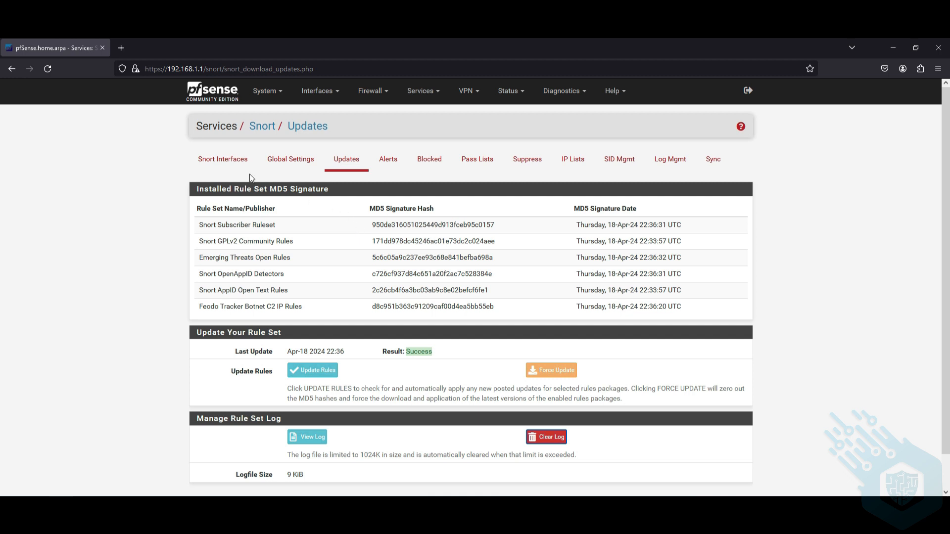
Enable the Snort Subscriber IPS policy in the WAN interface's categories, keeping Max-Detect as the policy selection
{"action": "left_click", "coordinate": [228, 167]}
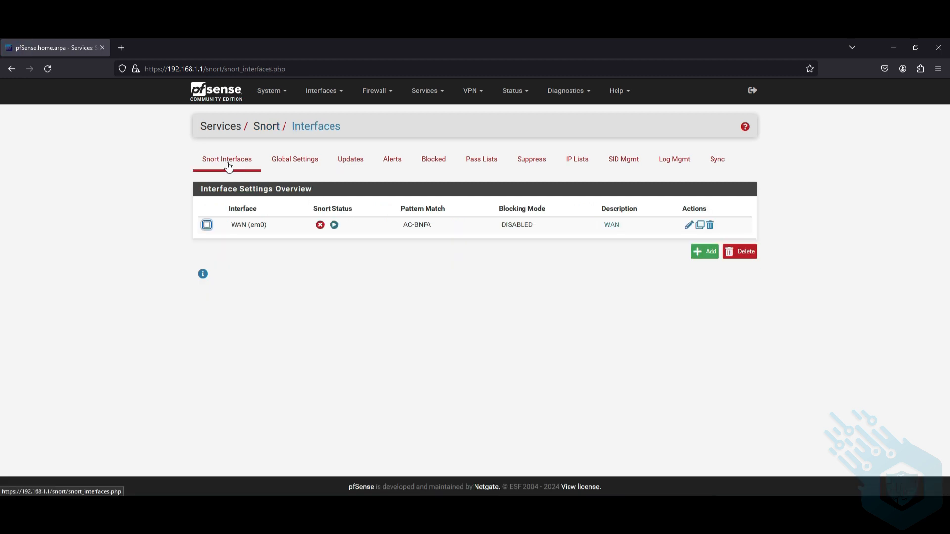
{"action": "left_click", "coordinate": [690, 226]}
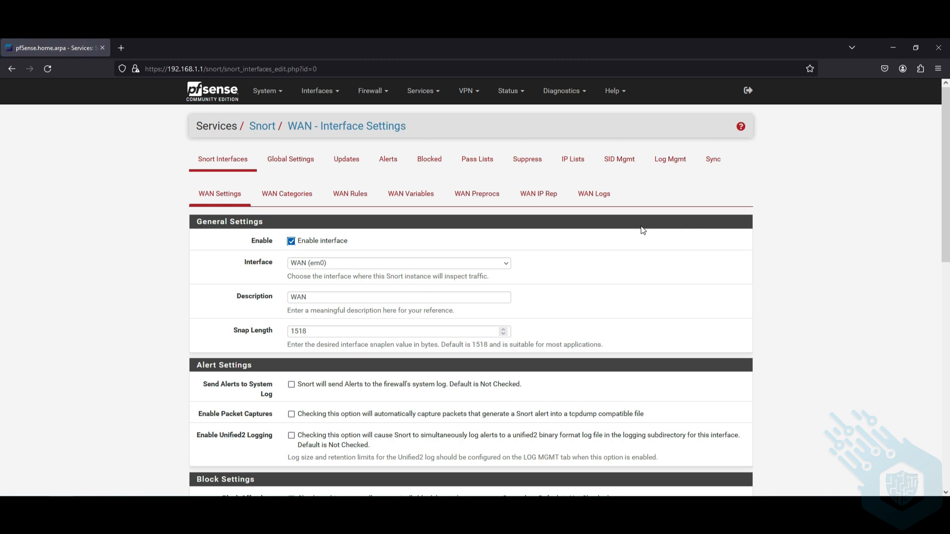
{"action": "left_click", "coordinate": [304, 201]}
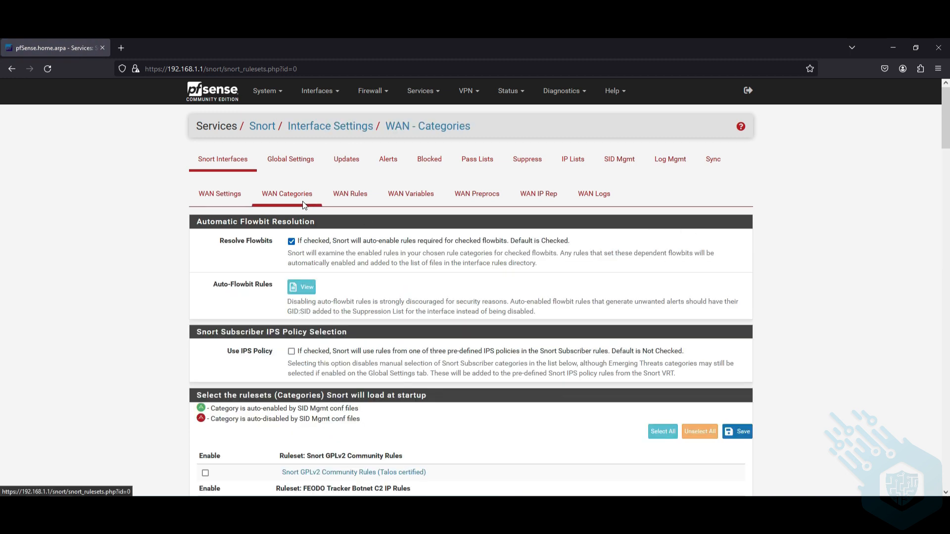
{"action": "scroll", "coordinate": [418, 320], "scroll_direction": "down", "scroll_amount": 7}
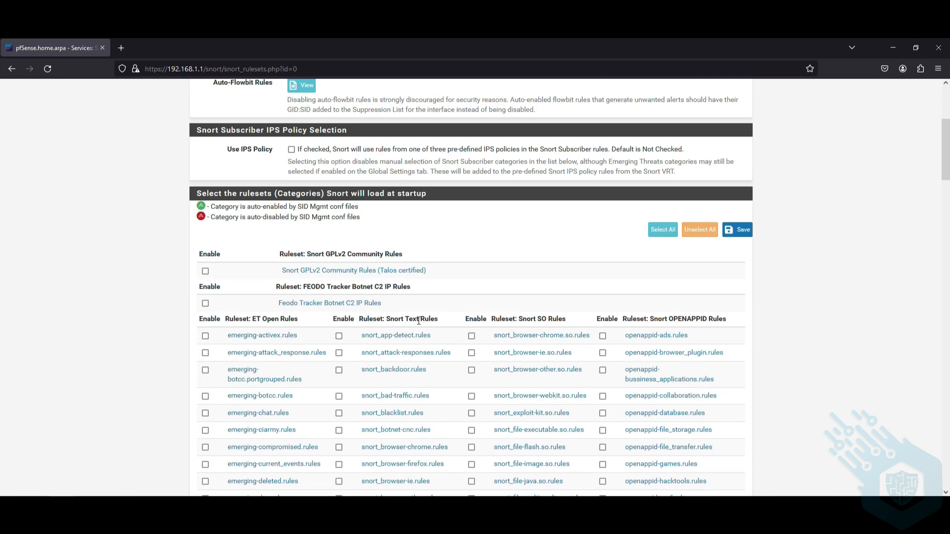
{"action": "scroll", "coordinate": [418, 320], "scroll_direction": "down", "scroll_amount": 9}
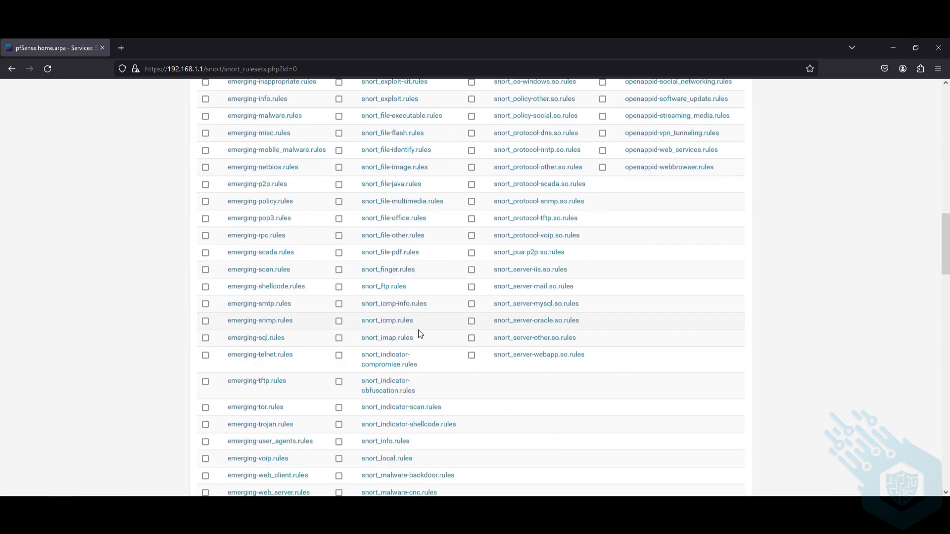
{"action": "scroll", "coordinate": [418, 334], "scroll_direction": "up", "scroll_amount": 10}
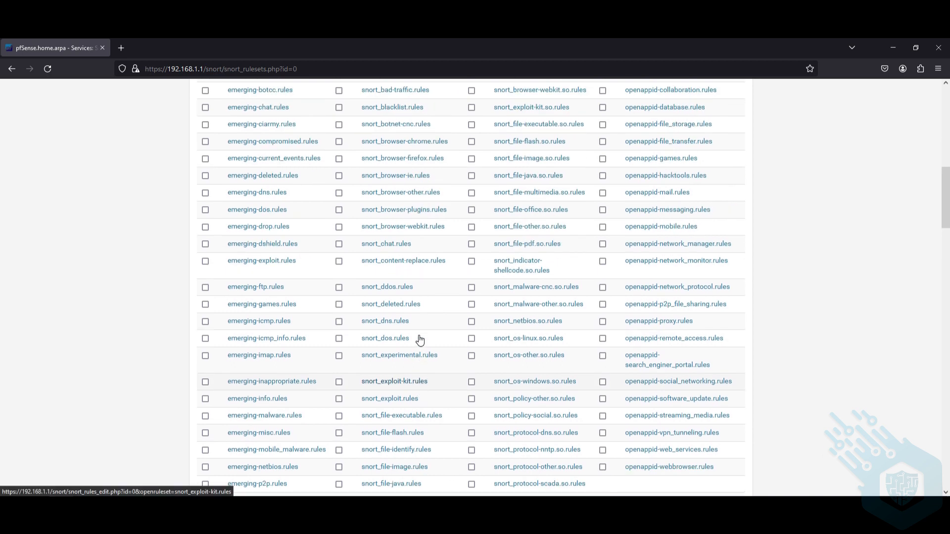
{"action": "scroll", "coordinate": [355, 302], "scroll_direction": "up", "scroll_amount": 6}
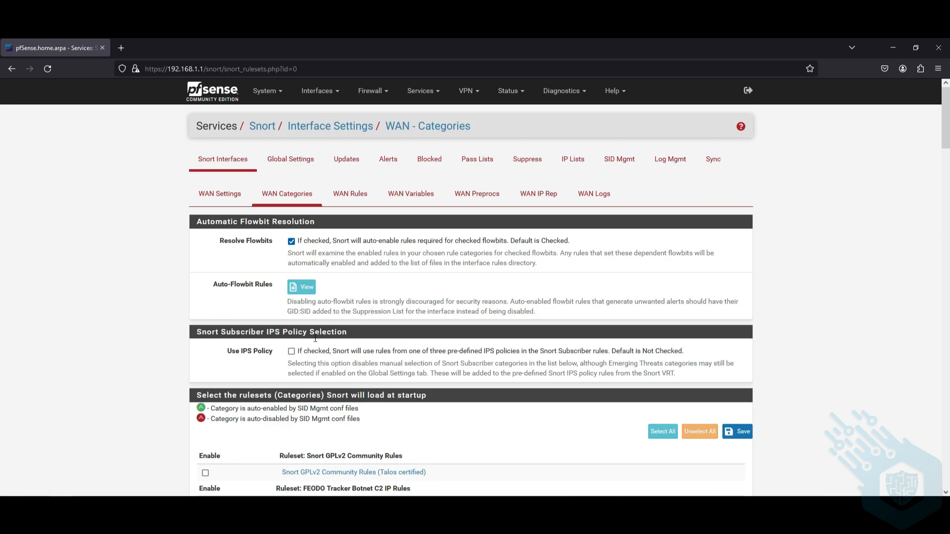
{"action": "left_click", "coordinate": [292, 353]}
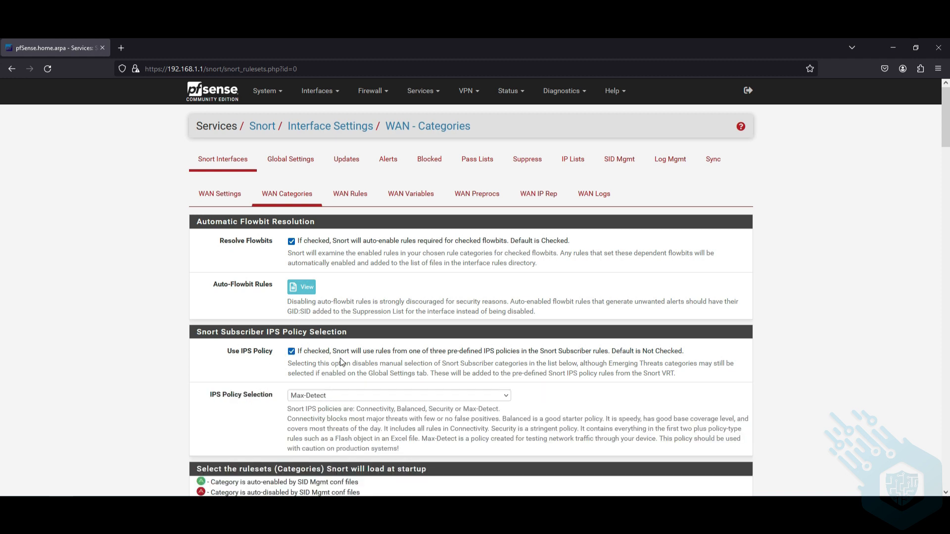
{"action": "left_click", "coordinate": [509, 396]}
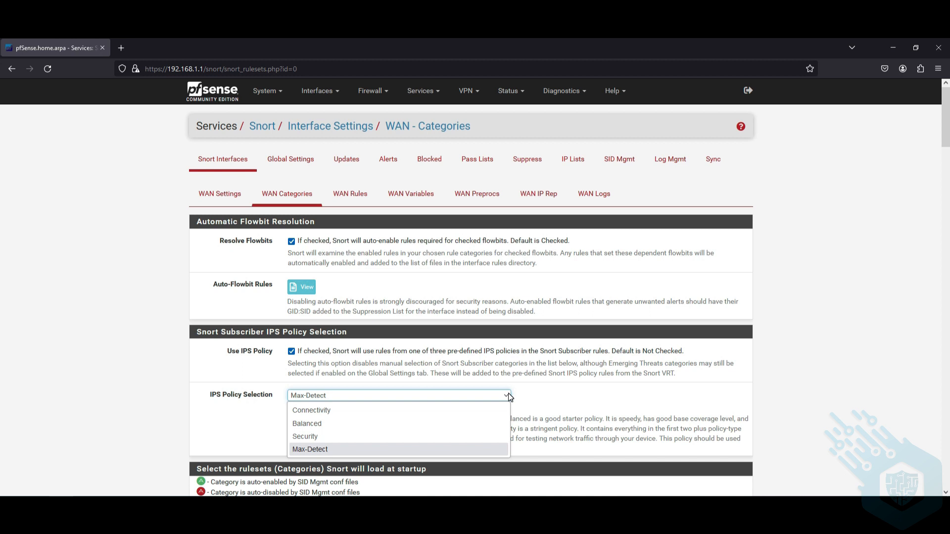
{"action": "left_click", "coordinate": [509, 396]}
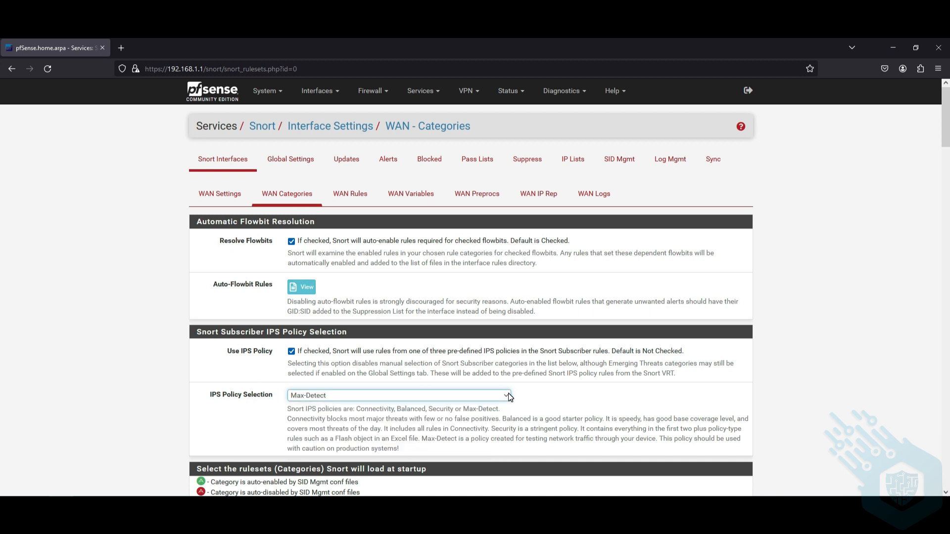